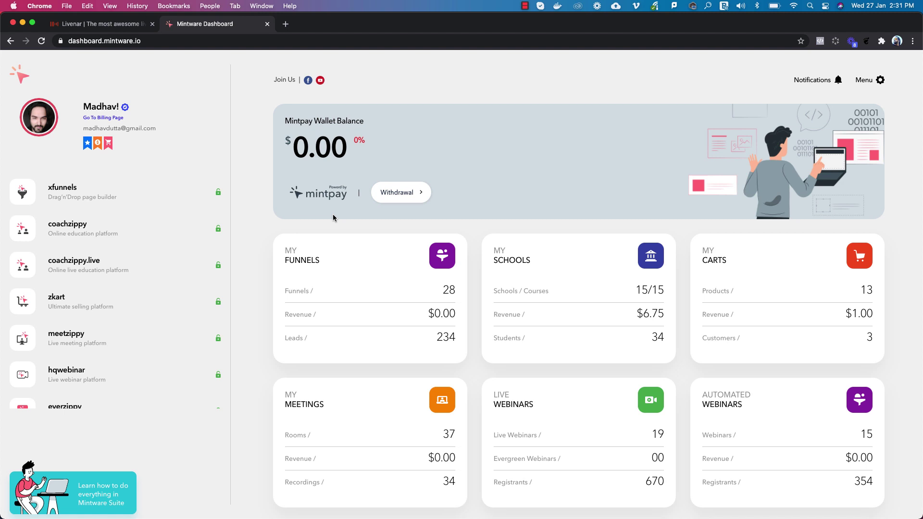
Open the domain management page from the Mintware dashboard
left_click(868, 80)
left_click(846, 145)
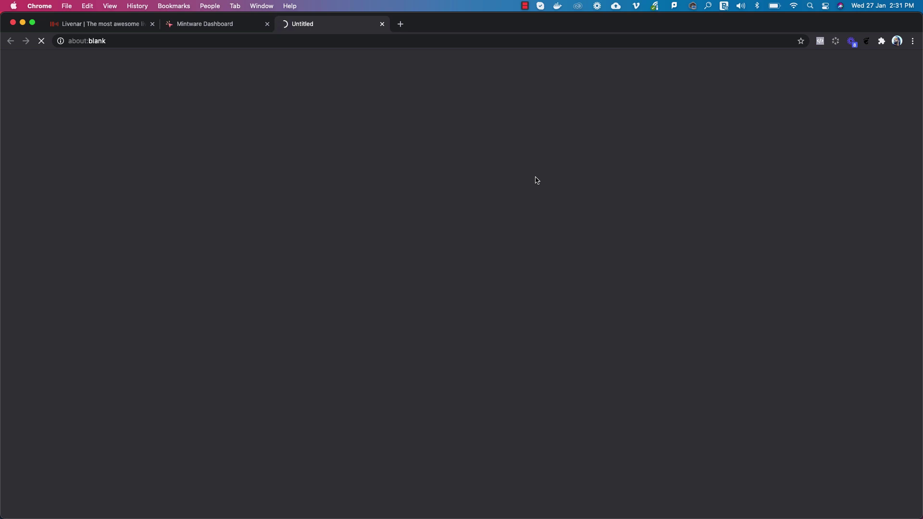
Open namecheap.com and cloudflare.com in separate new browser tabs
left_click(401, 24)
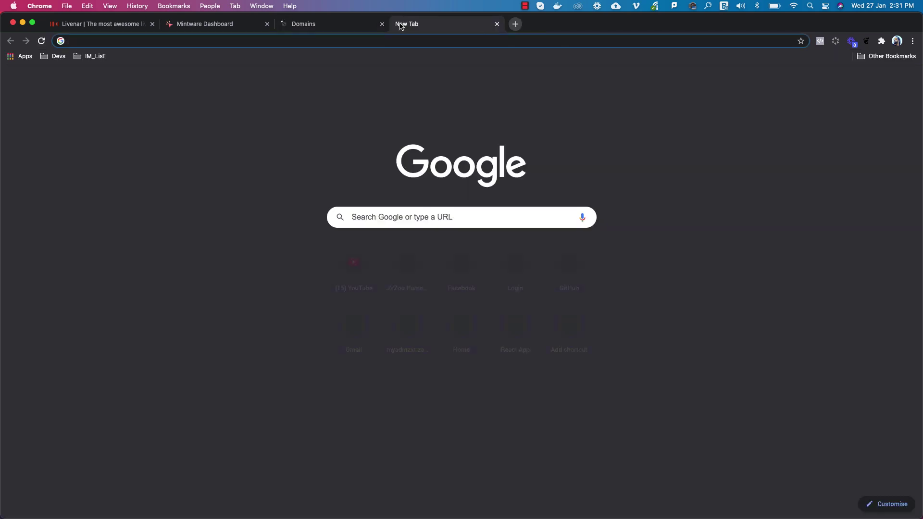
type("name")
key("Return")
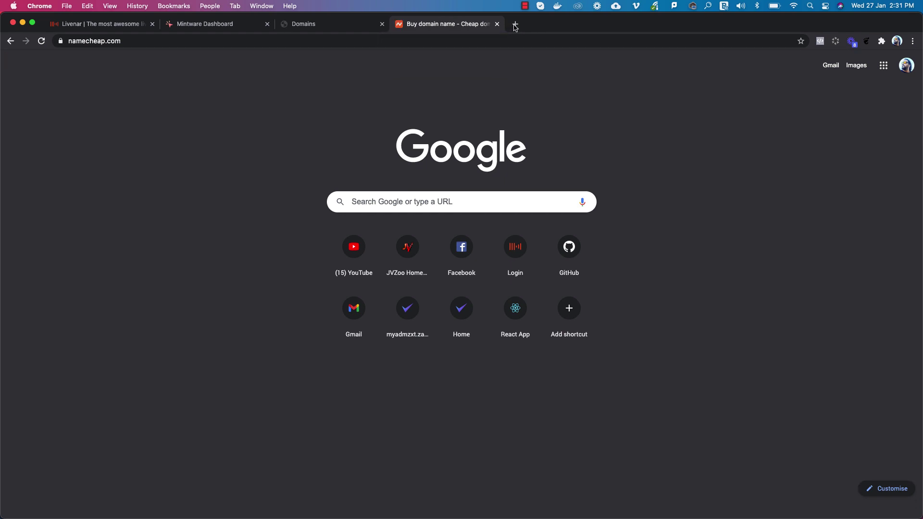
left_click(515, 25)
type("cloudf")
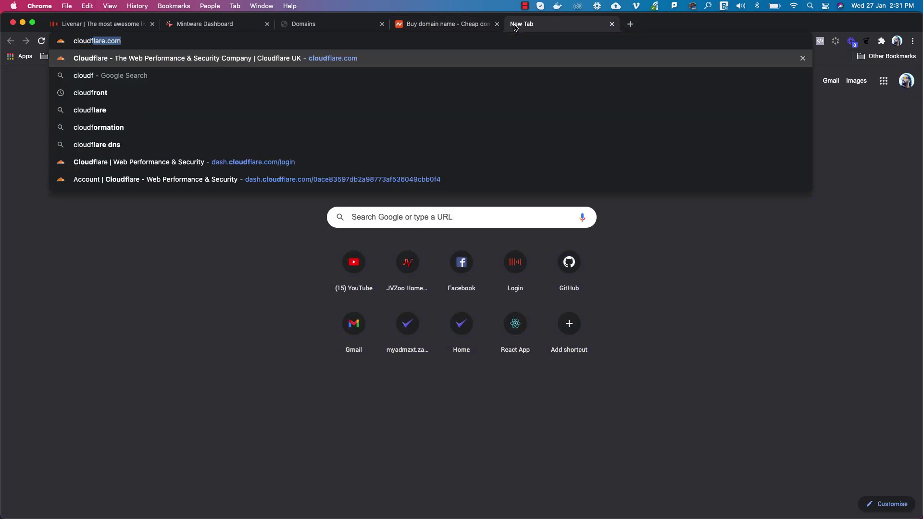
key("Return")
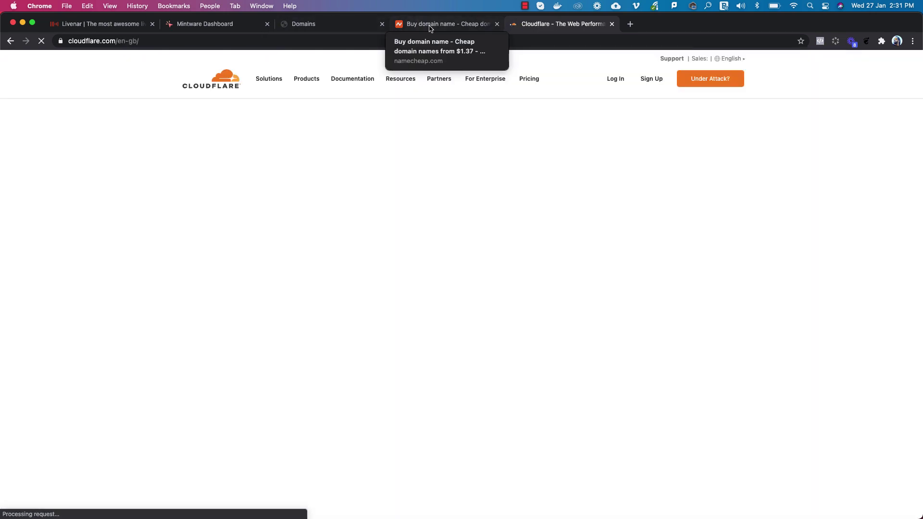
Return to the Domains list and view the coachzippylive1.zkart.com page in a new browser tab
left_click(236, 25)
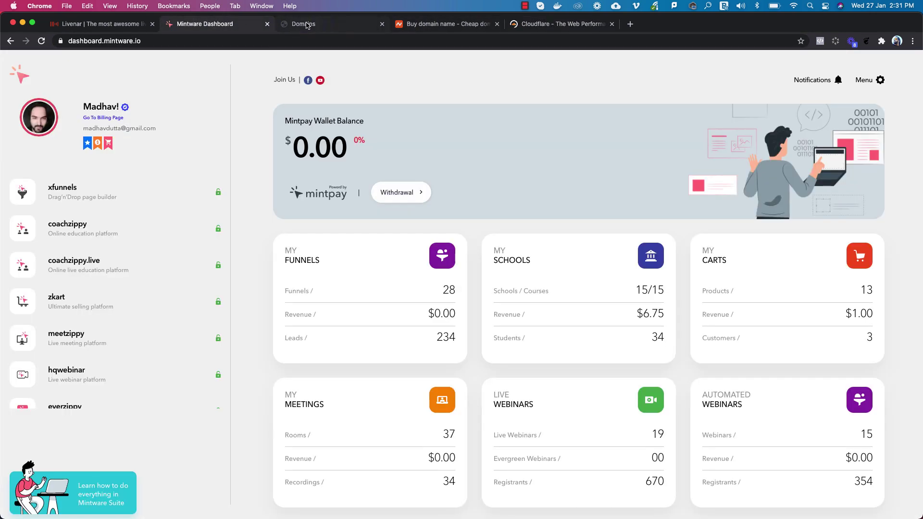
left_click(314, 24)
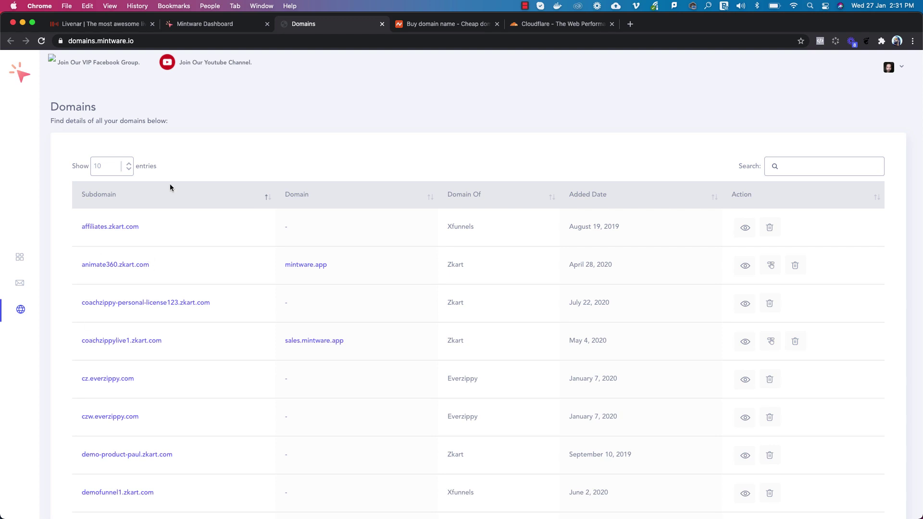
left_click_drag(177, 338, 67, 344)
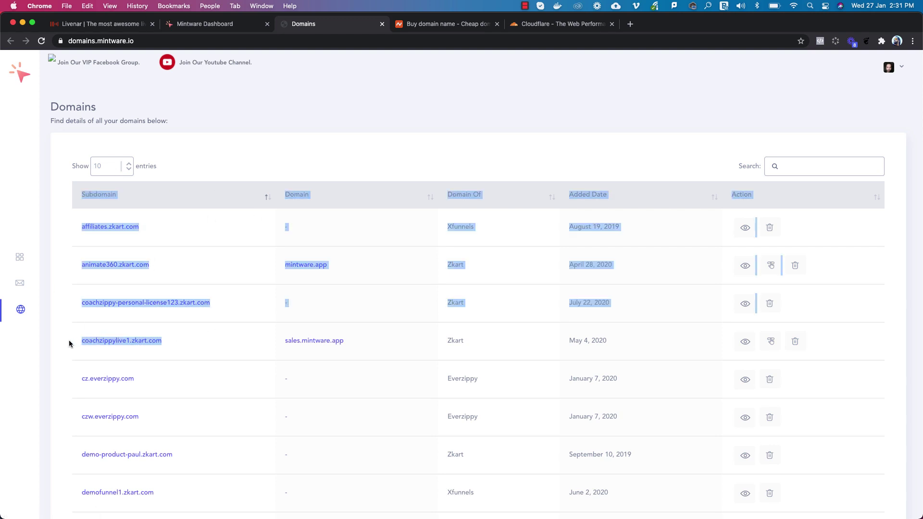
left_click(175, 336)
right_click(148, 342)
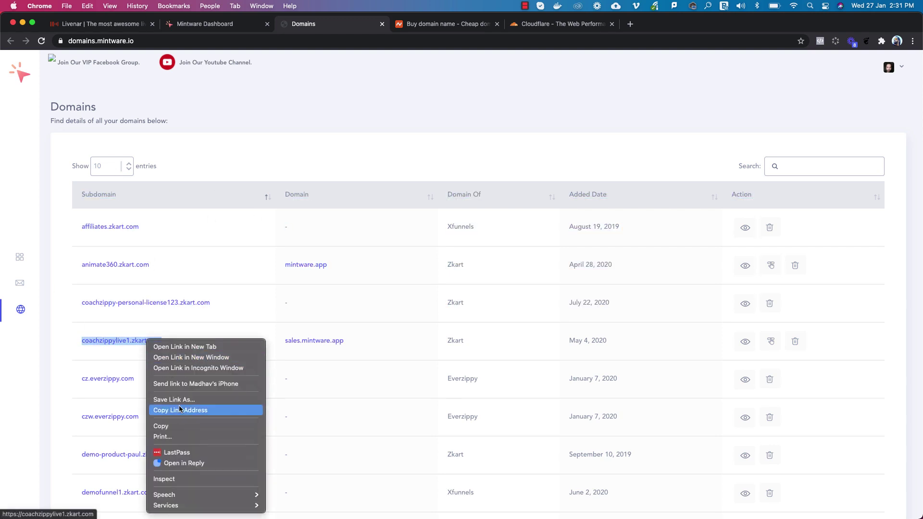
left_click(199, 347)
left_click(438, 26)
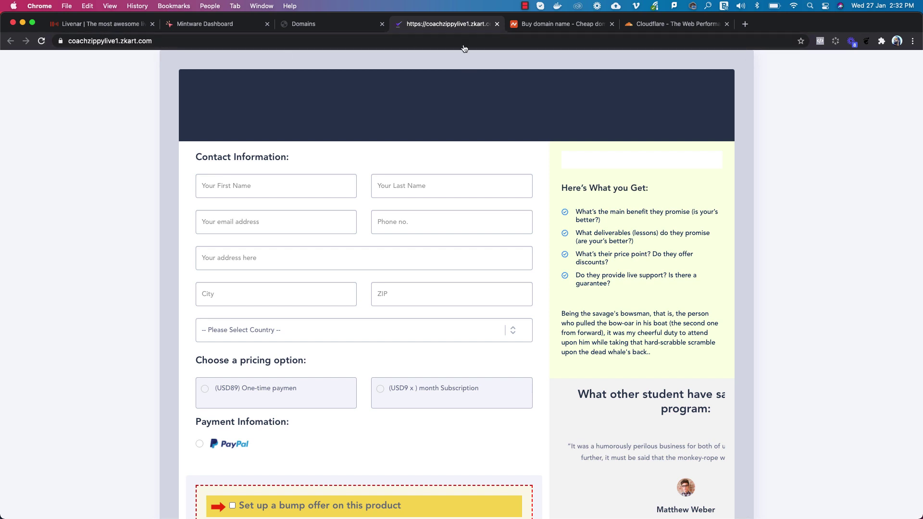
Load sales.mintware.app in a new browser tab to check whether the custom domain works
left_click(747, 25)
type("sale")
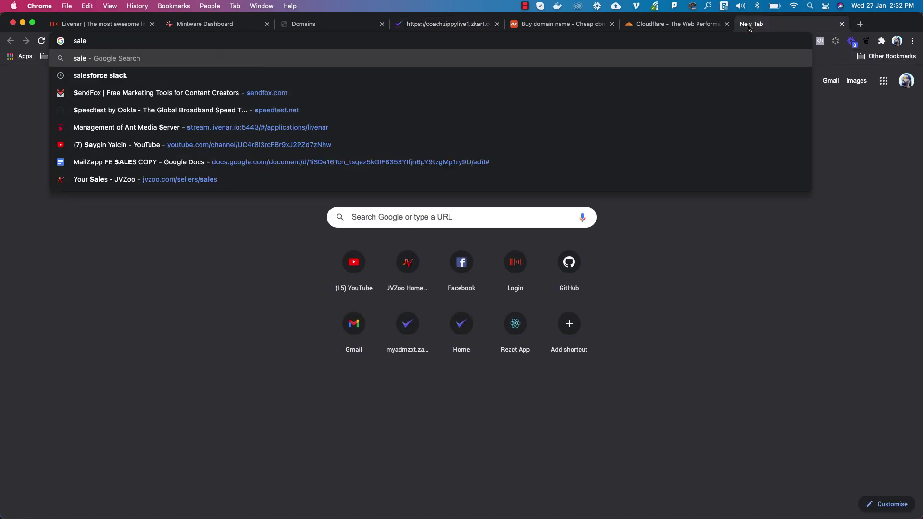
type("s.mintware.app")
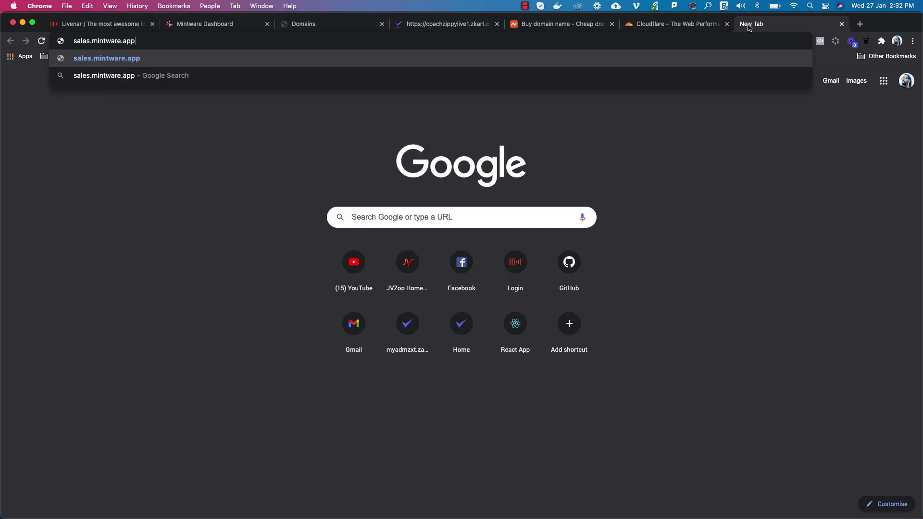
key("Return")
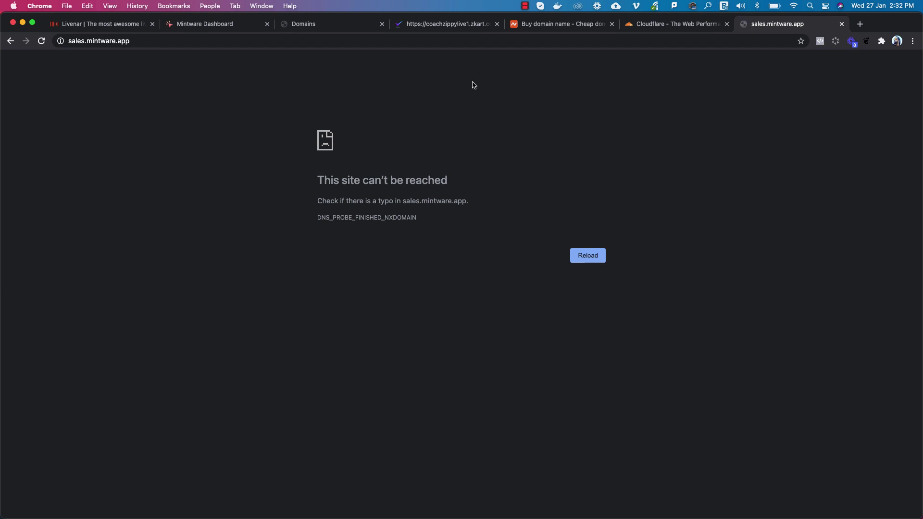
key("super+r")
left_click_drag(88, 41, 109, 42)
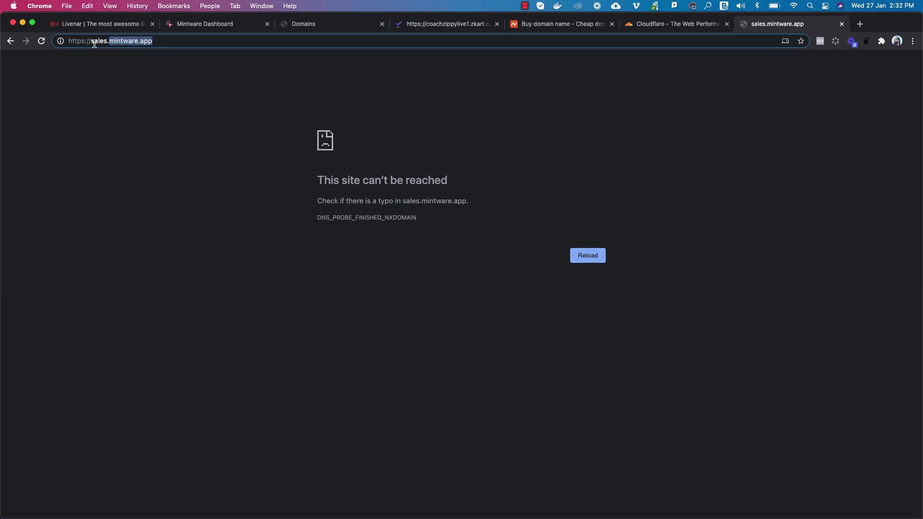
left_click(107, 42)
In the Domains list, remove the custom domain sales.mintware.app from the coachzippylive1.zkart.com subdomain and confirm the removal
left_click(321, 28)
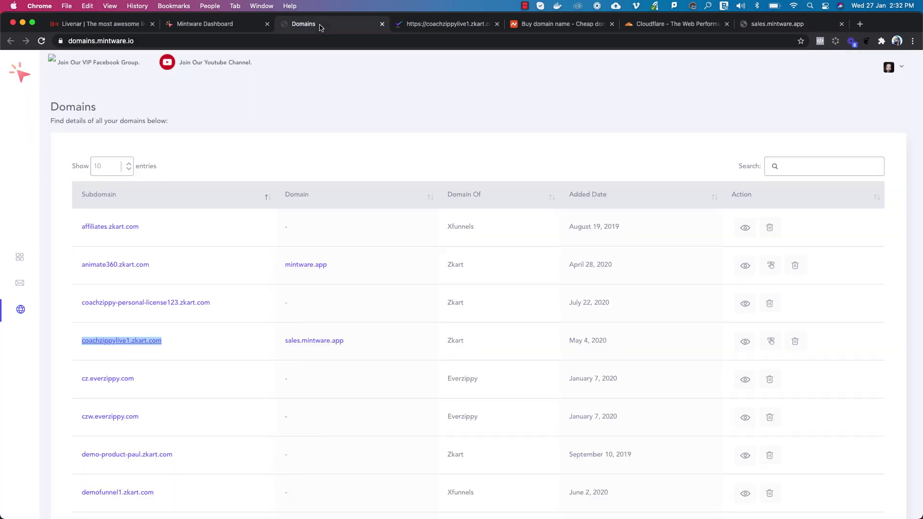
left_click(232, 333)
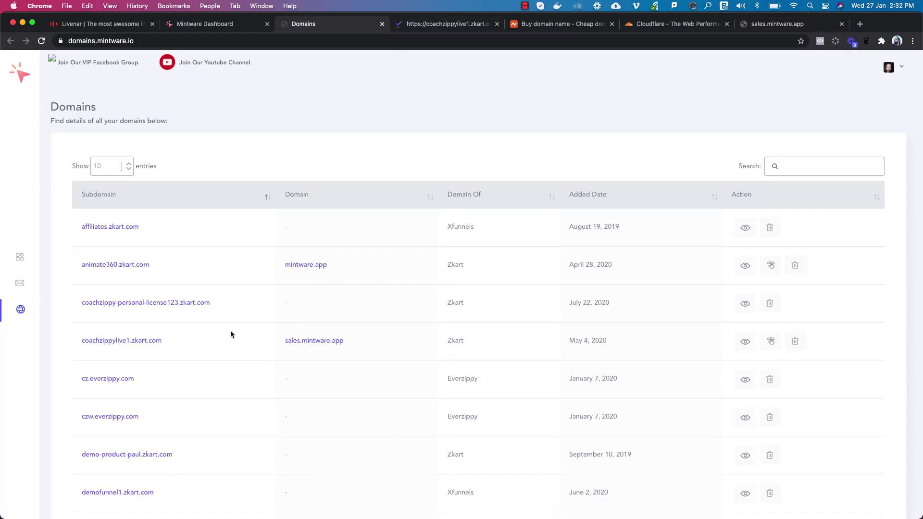
left_click(771, 342)
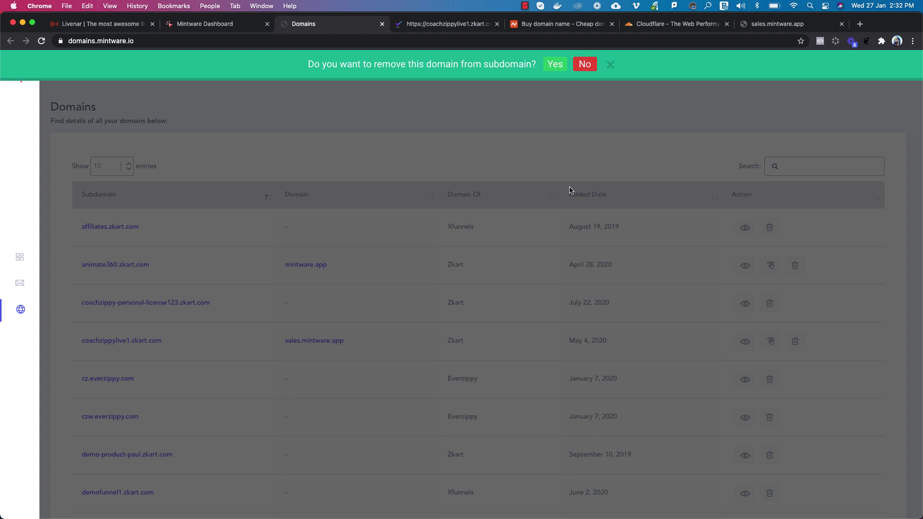
left_click(555, 64)
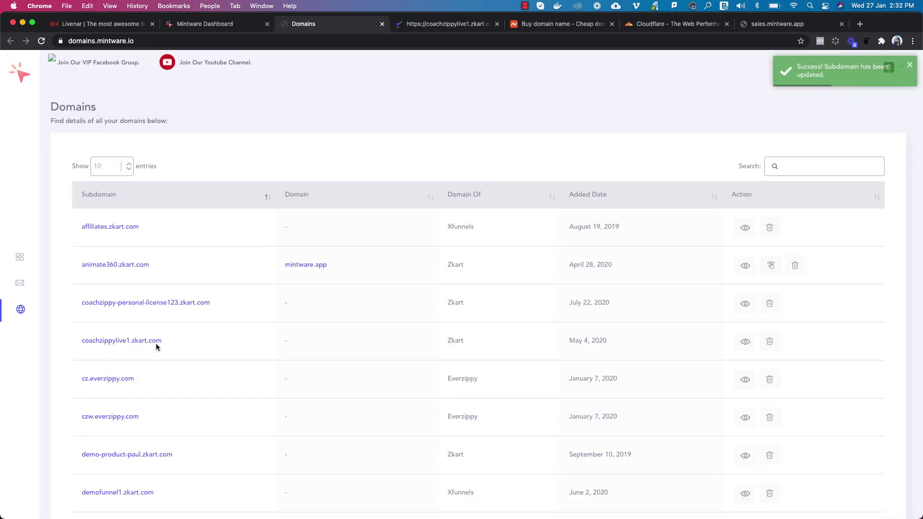
Open the domain setup for coachzippylive1.zkart.com and replace the domain name with mintware.app
left_click(751, 340)
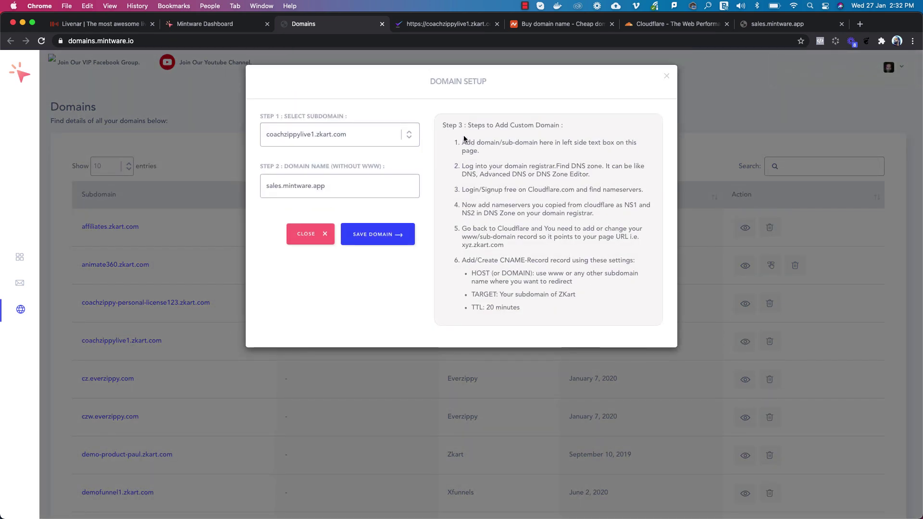
left_click_drag(442, 125, 537, 312)
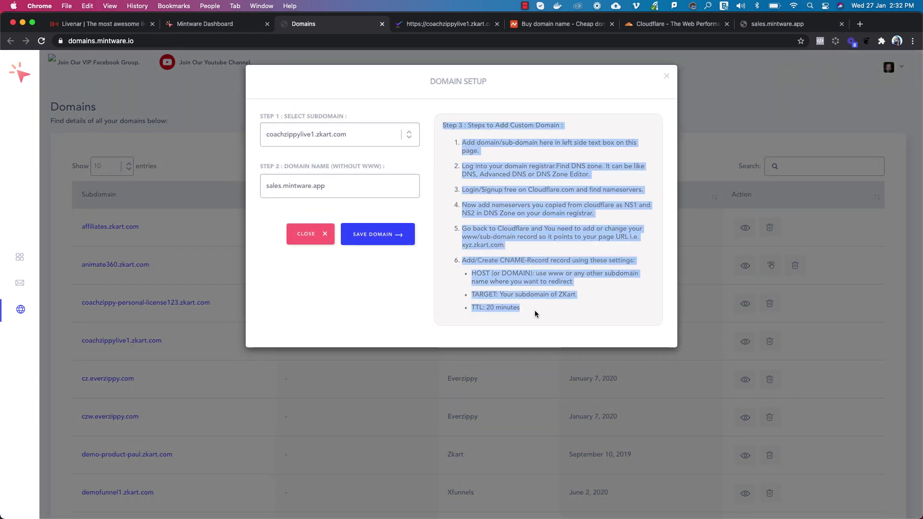
left_click(537, 313)
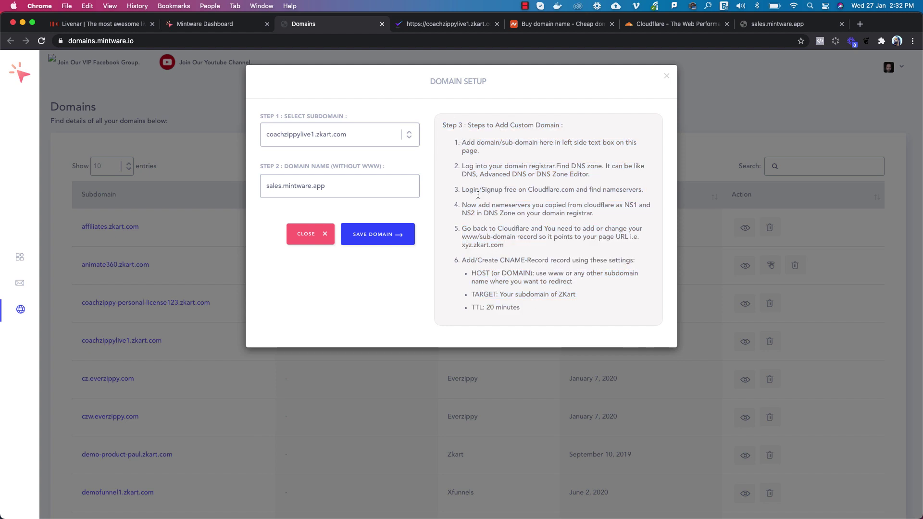
triple_click(283, 186)
key("BackSpace")
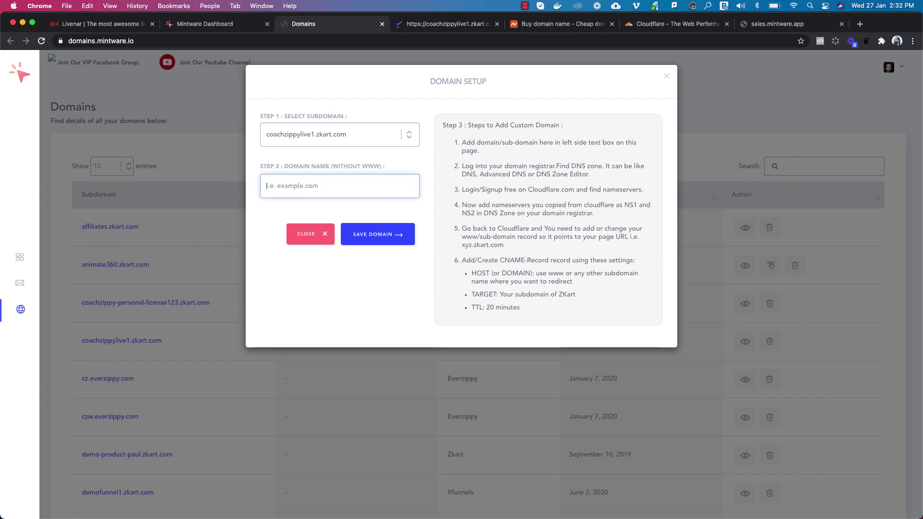
type("w")
key("BackSpace")
type("mintware.app")
left_click(331, 166)
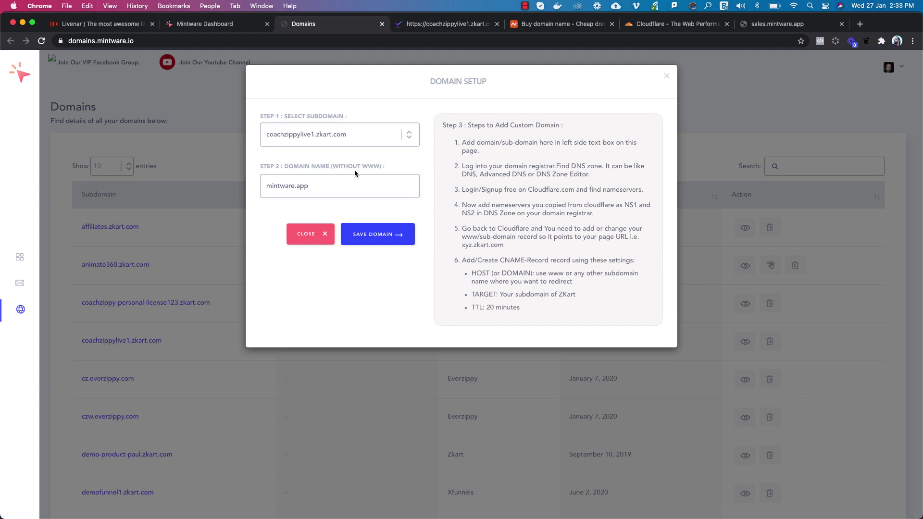
left_click(326, 188)
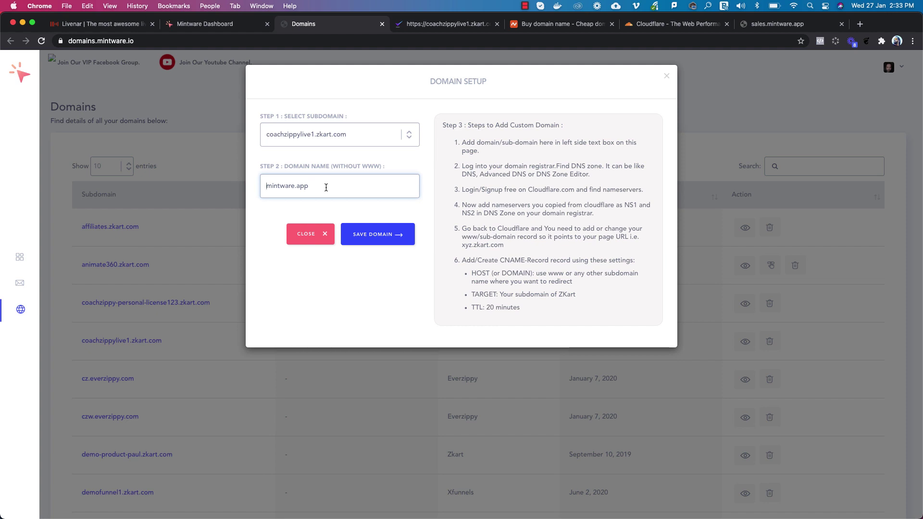
type("www")
key("BackSpace")
key("BackSpace")
key("BackSpace")
type("sales")
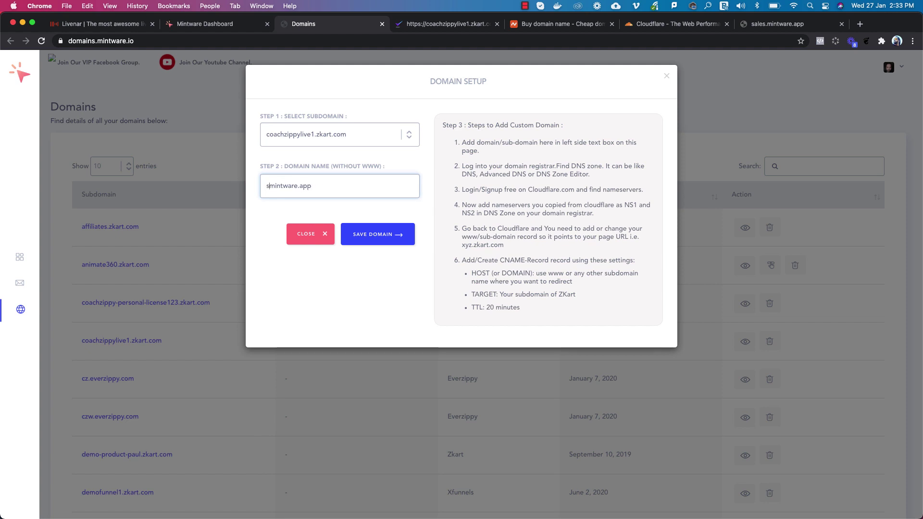
type(".")
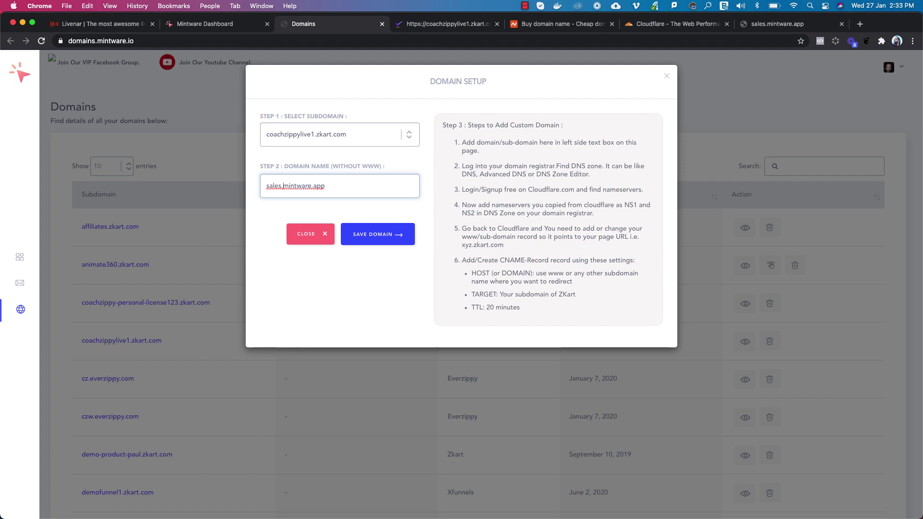
left_click_drag(285, 186, 364, 187)
left_click(342, 191)
double_click(277, 188)
type("www")
key("BackSpace")
key("BackSpace")
key("BackSpace")
key("BackSpace")
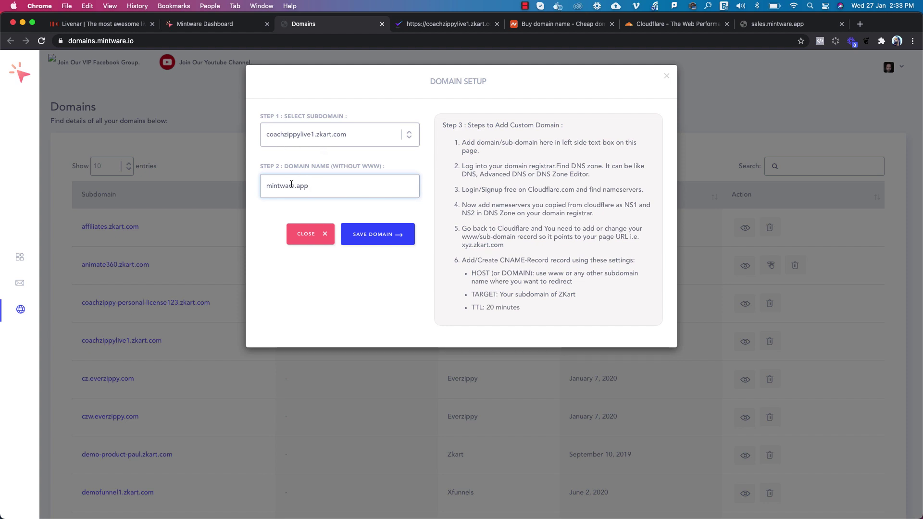
Prefix the domain name with the subdomain to make it sales.mintware.app and save the domain
type("sales.")
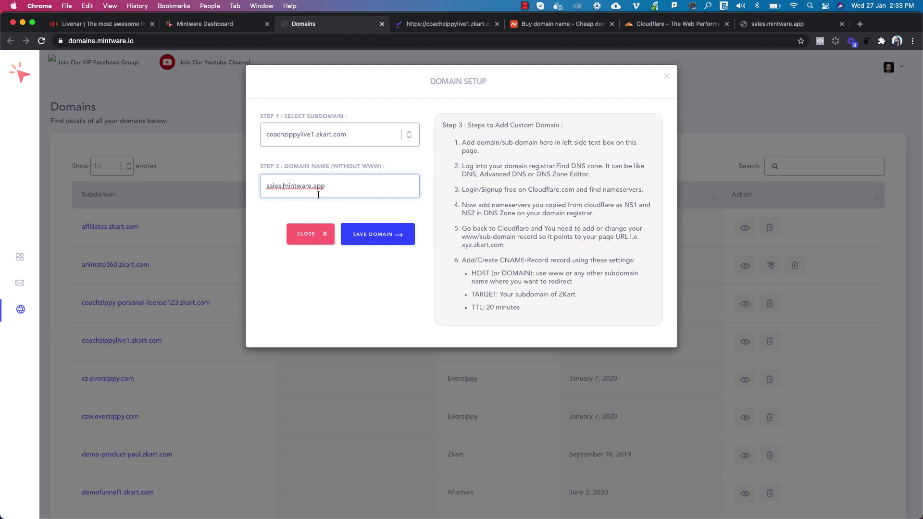
left_click(395, 238)
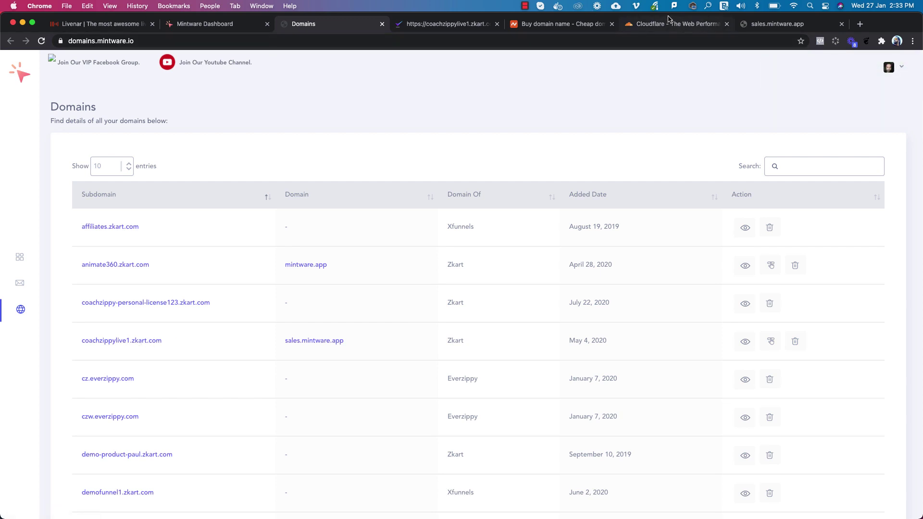
Switch to the Cloudflare site and log in to the account
left_click(642, 27)
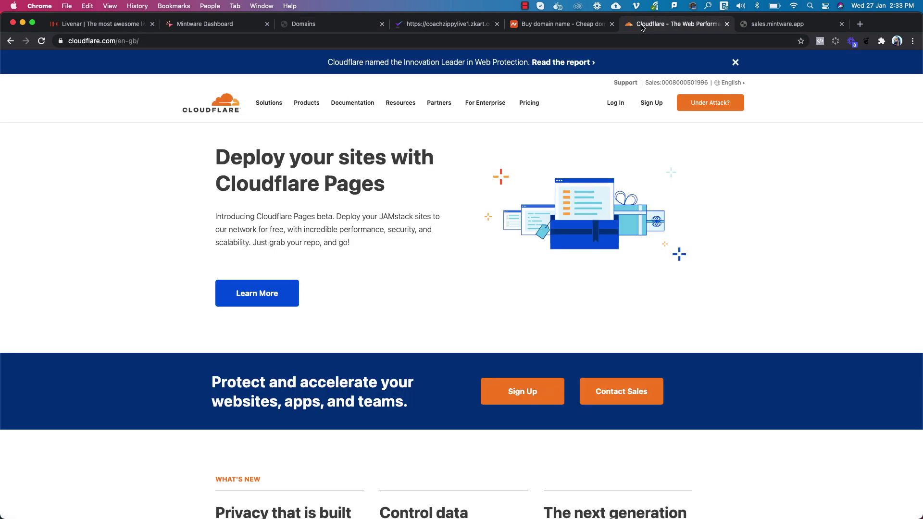
left_click(622, 107)
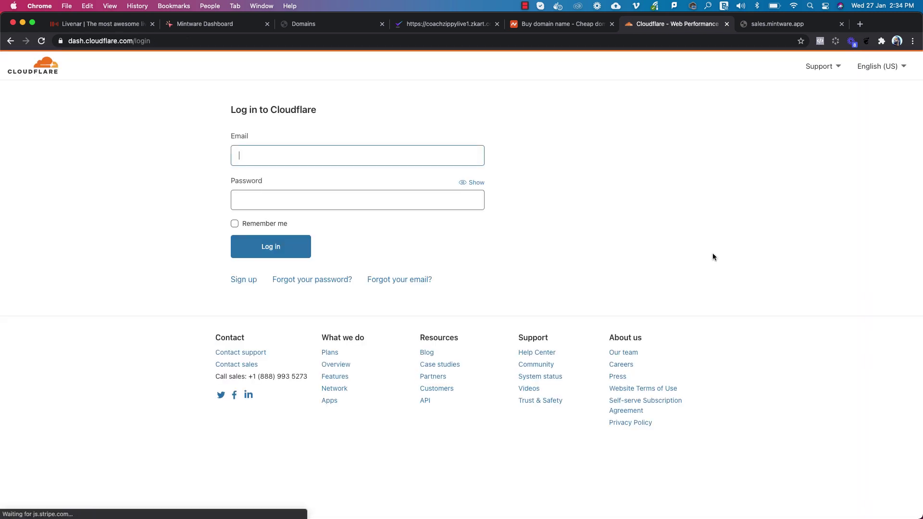
left_click(296, 242)
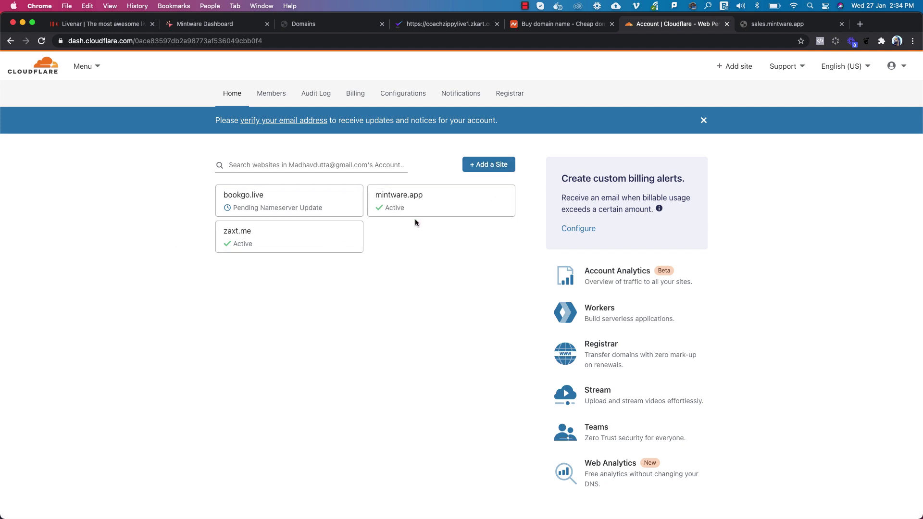
Open the DNS management of the mintware.app site and review its records and assigned nameservers
left_click(432, 208)
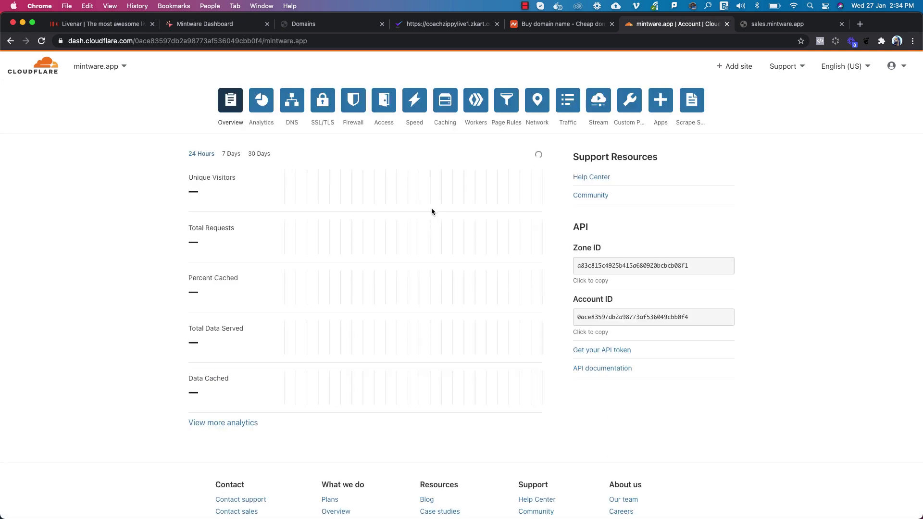
left_click(298, 101)
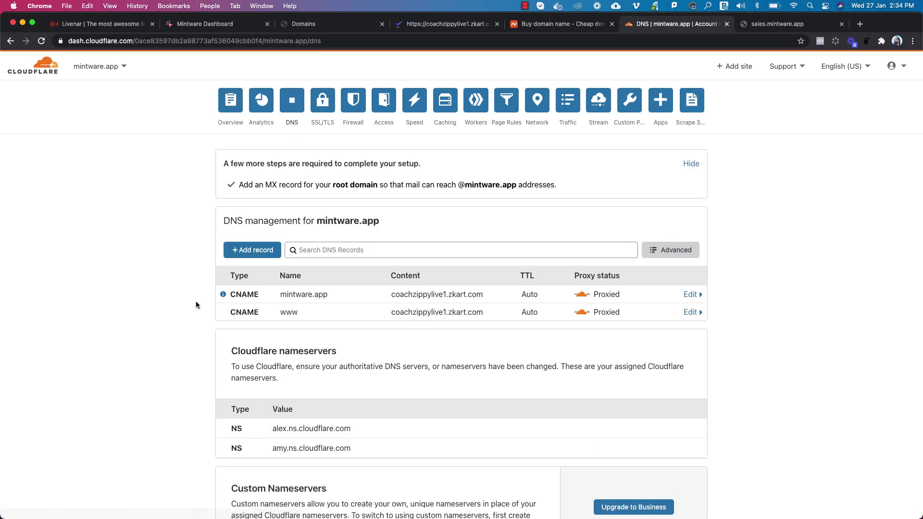
scroll(195, 301, "down", 2)
scroll(195, 301, "up", 2)
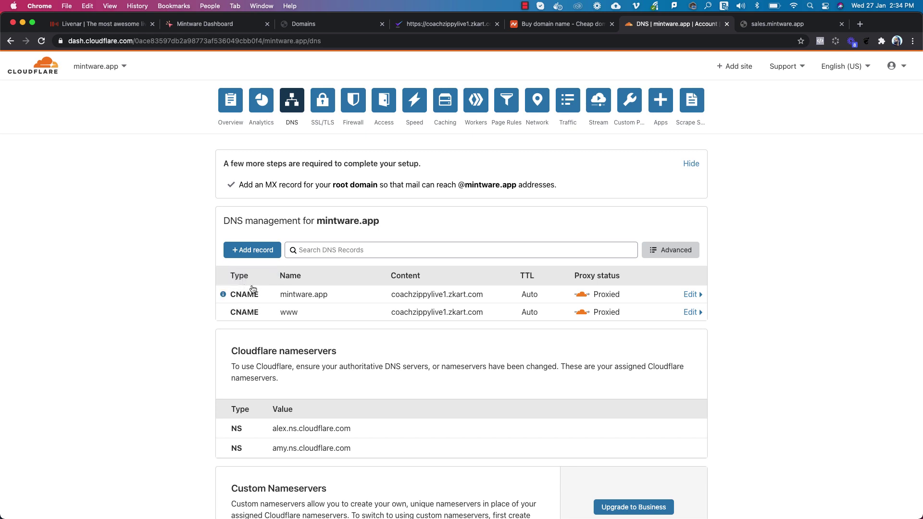
Start a new DNS record for mintware.app with type CNAME and the name sales
left_click(261, 253)
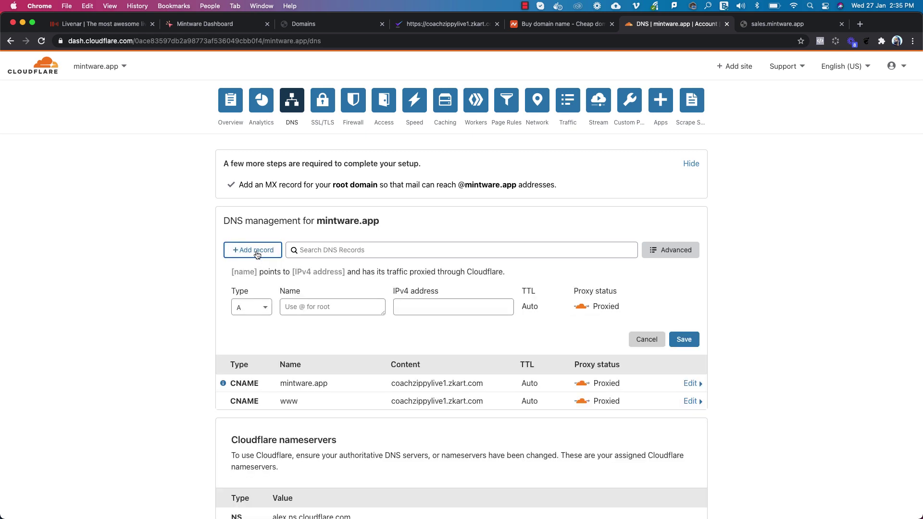
left_click(252, 307)
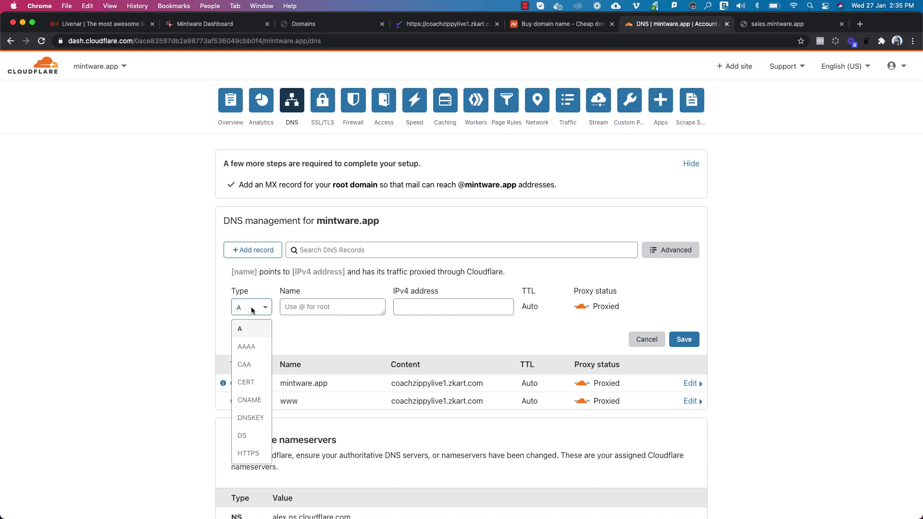
left_click(249, 400)
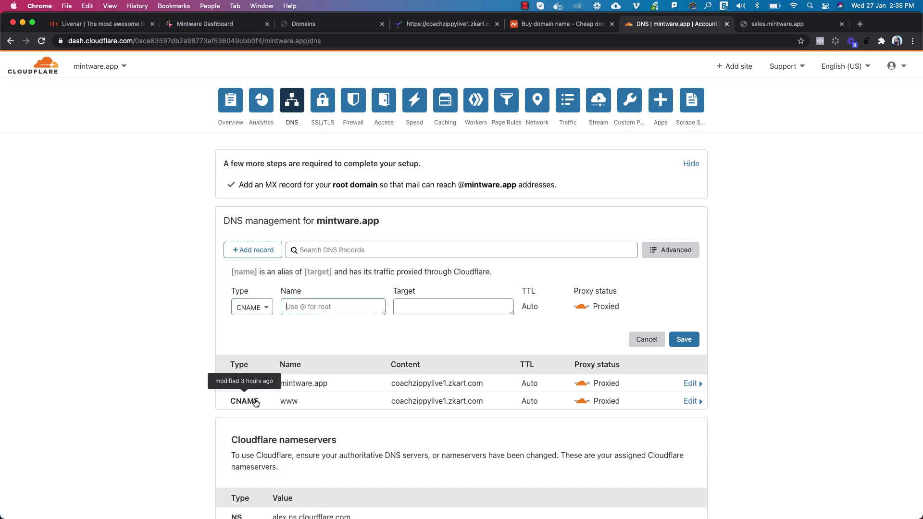
left_click(332, 306)
type("sales")
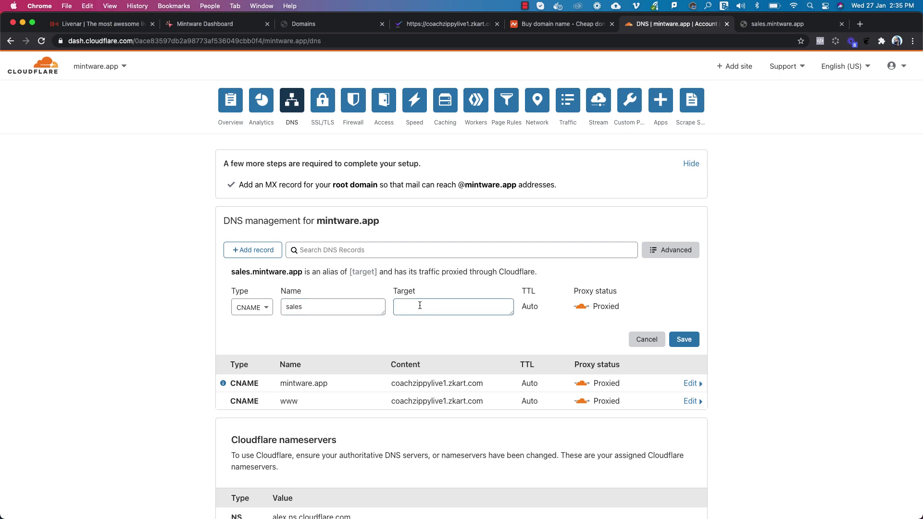
Copy coachzippylive1.zkart.com from the Mintware domains list, enter it as the CNAME record's target in Cloudflare, and save the record
left_click(354, 24)
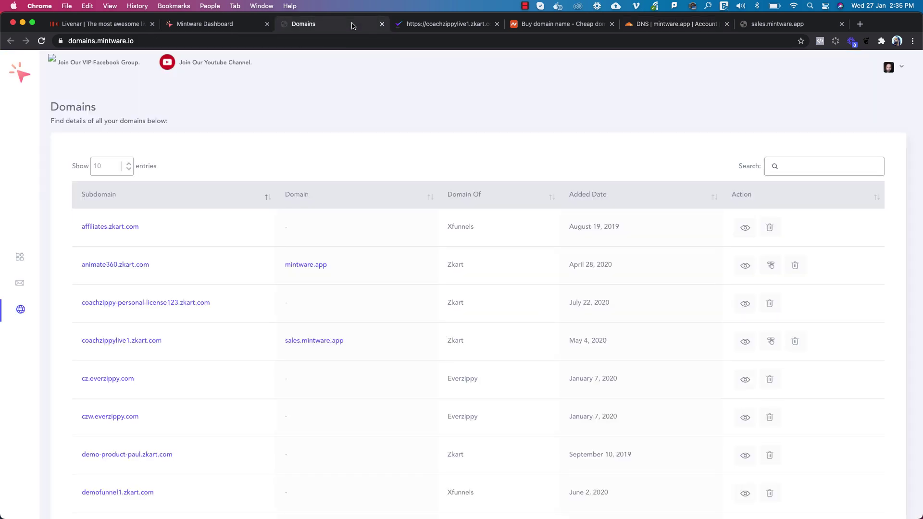
left_click_drag(166, 342, 81, 343)
key("super+c")
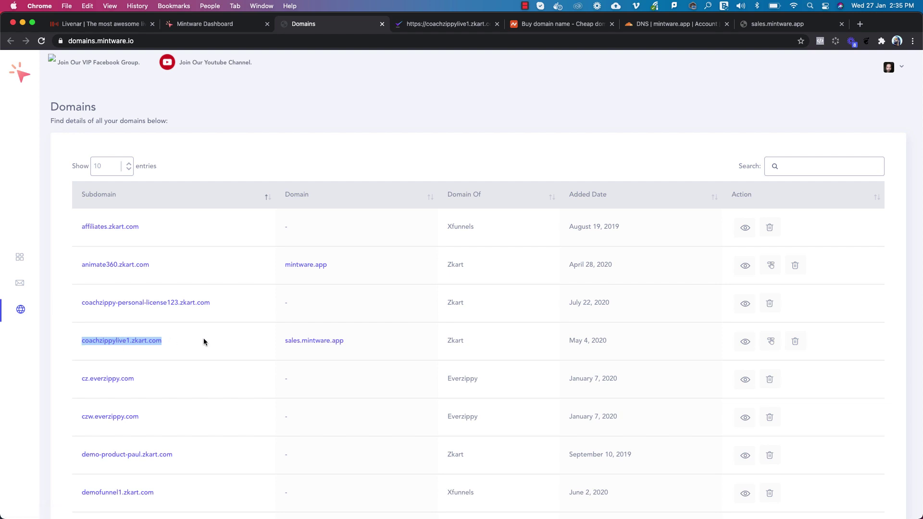
left_click(318, 163)
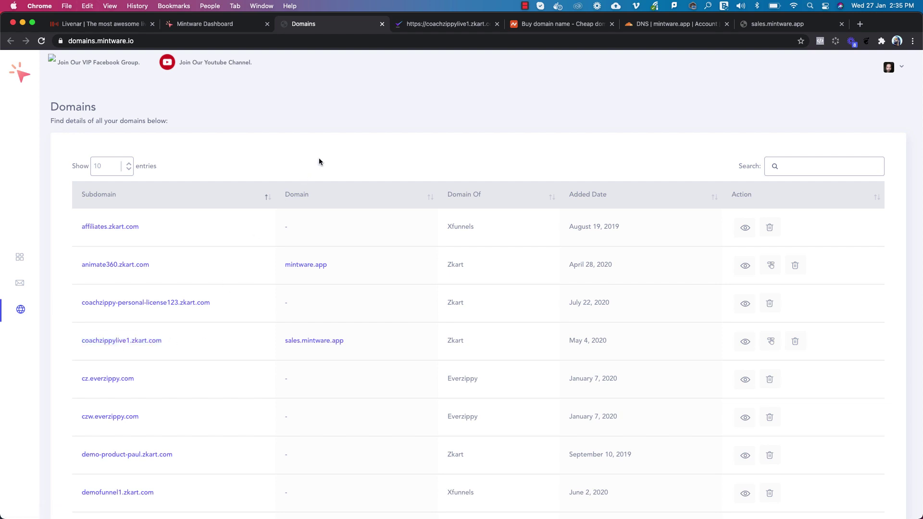
left_click(673, 24)
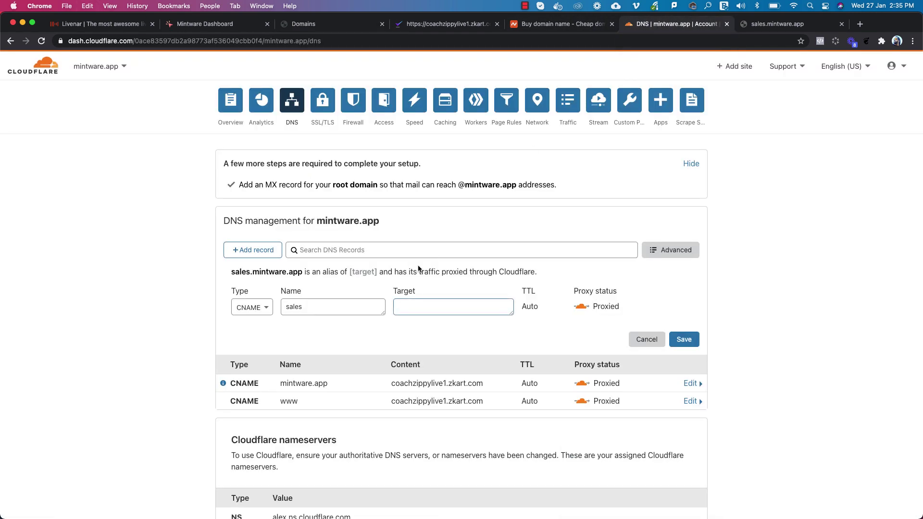
key("super+v")
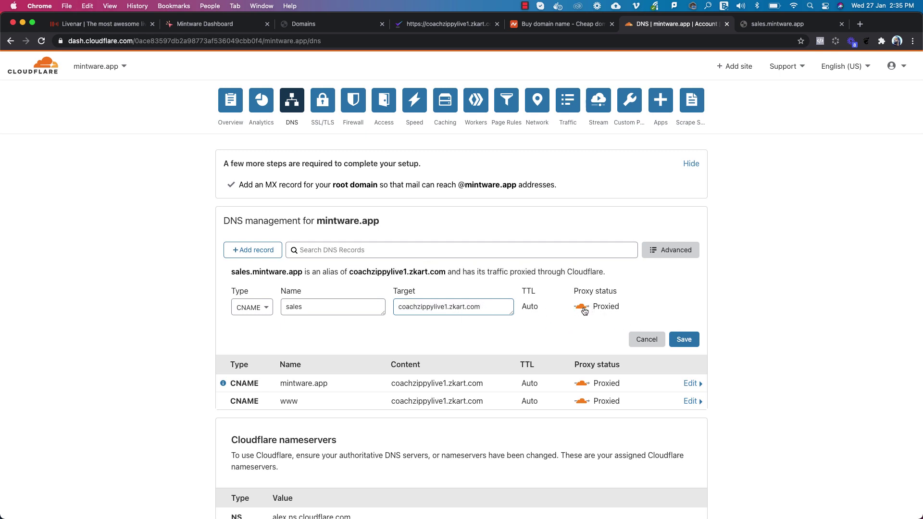
left_click(531, 308)
left_click(679, 340)
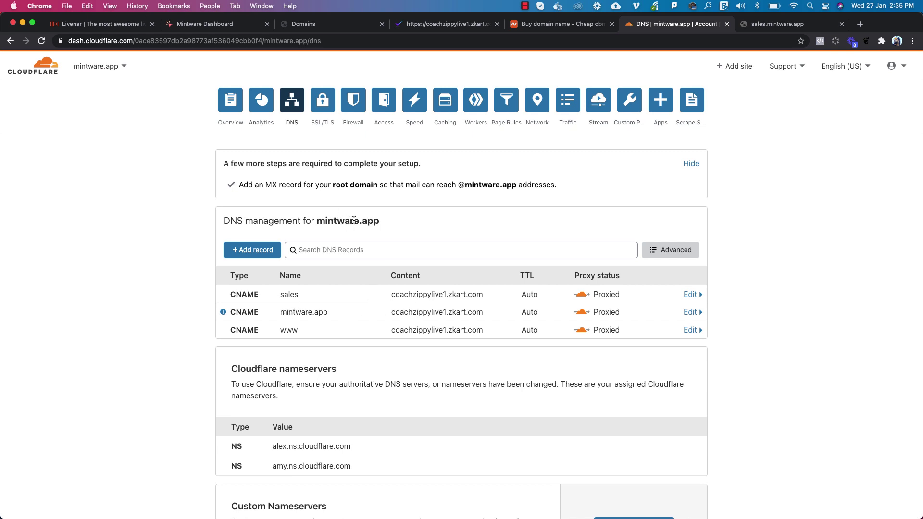
Reload sales.mintware.app and look through its checkout page, and return to the Cloudflare DNS records
left_click(786, 25)
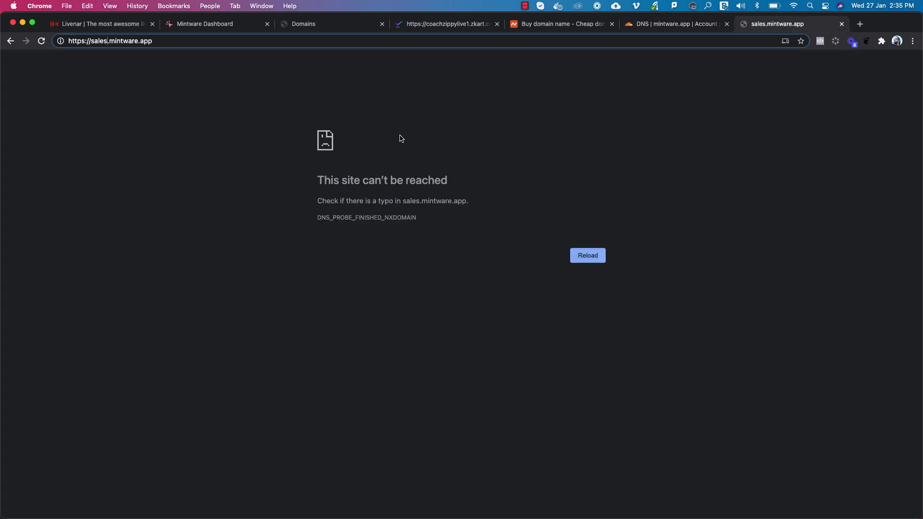
left_click(41, 41)
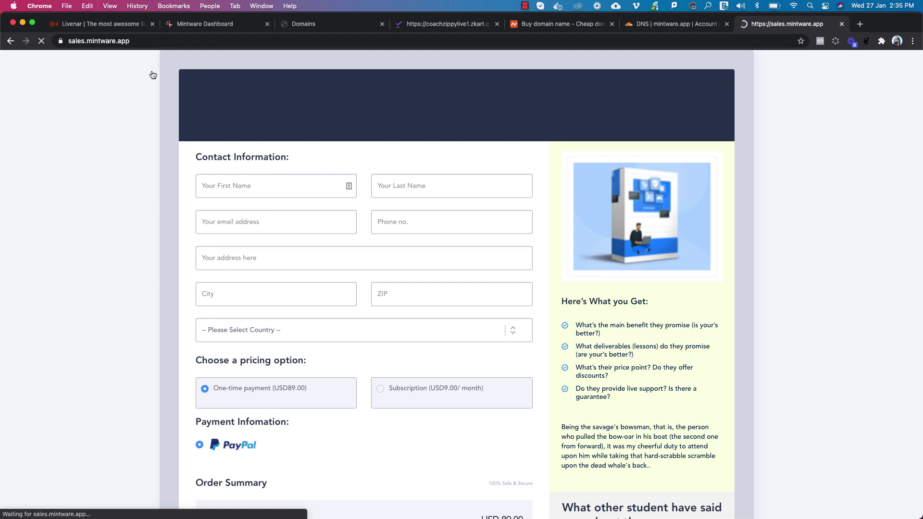
scroll(165, 253, "down", 7)
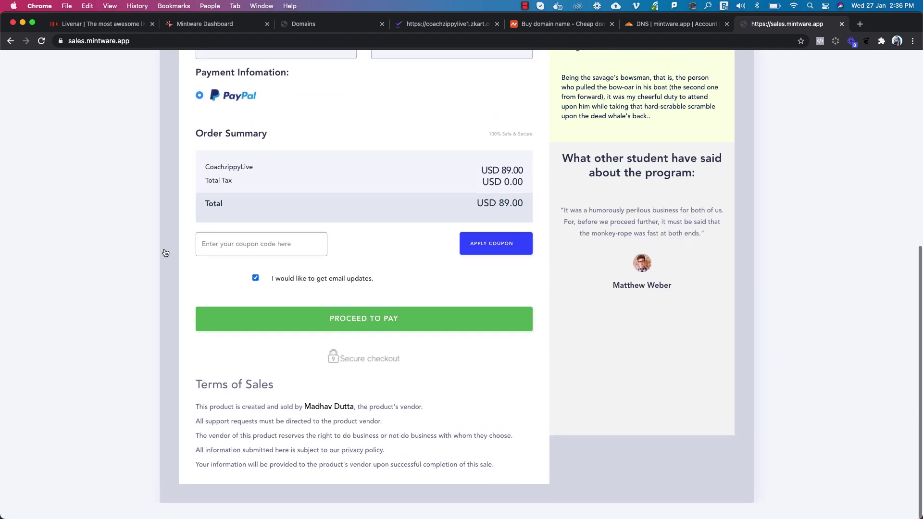
scroll(166, 252, "up", 7)
scroll(165, 252, "down", 2)
scroll(166, 253, "down", 7)
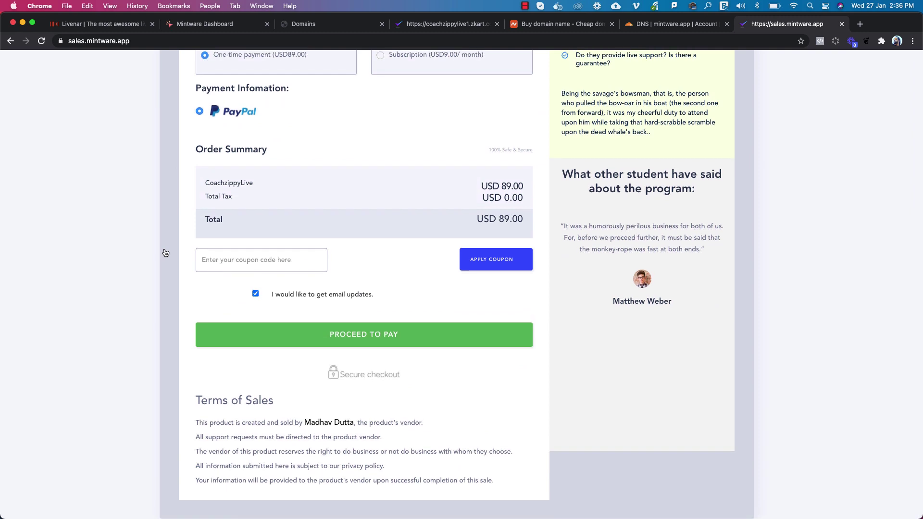
scroll(165, 253, "up", 9)
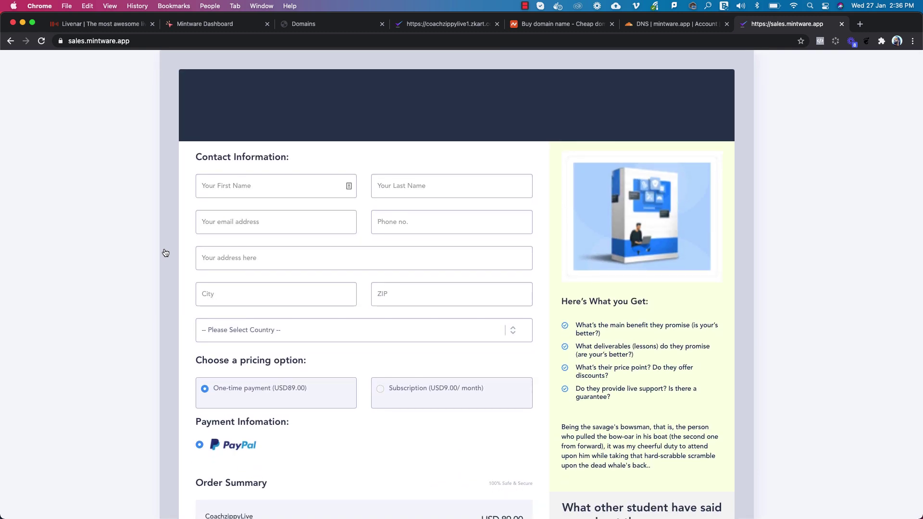
left_click(642, 25)
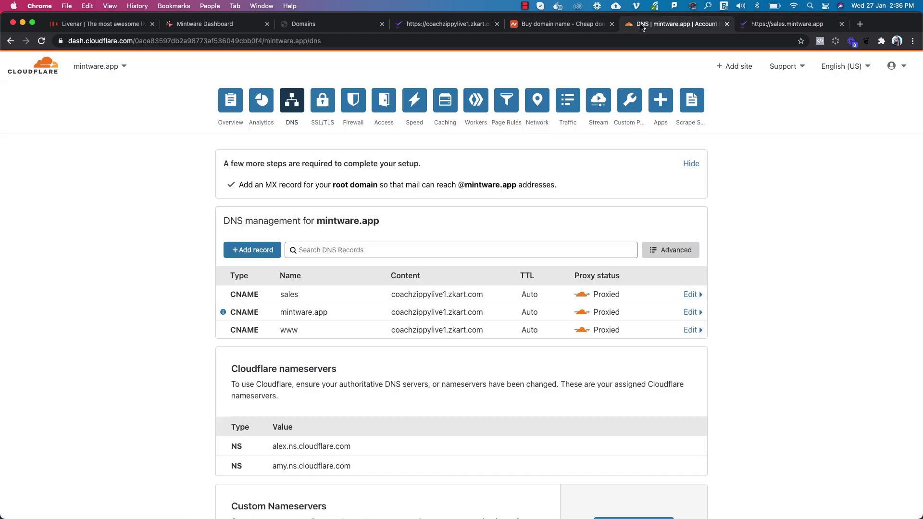